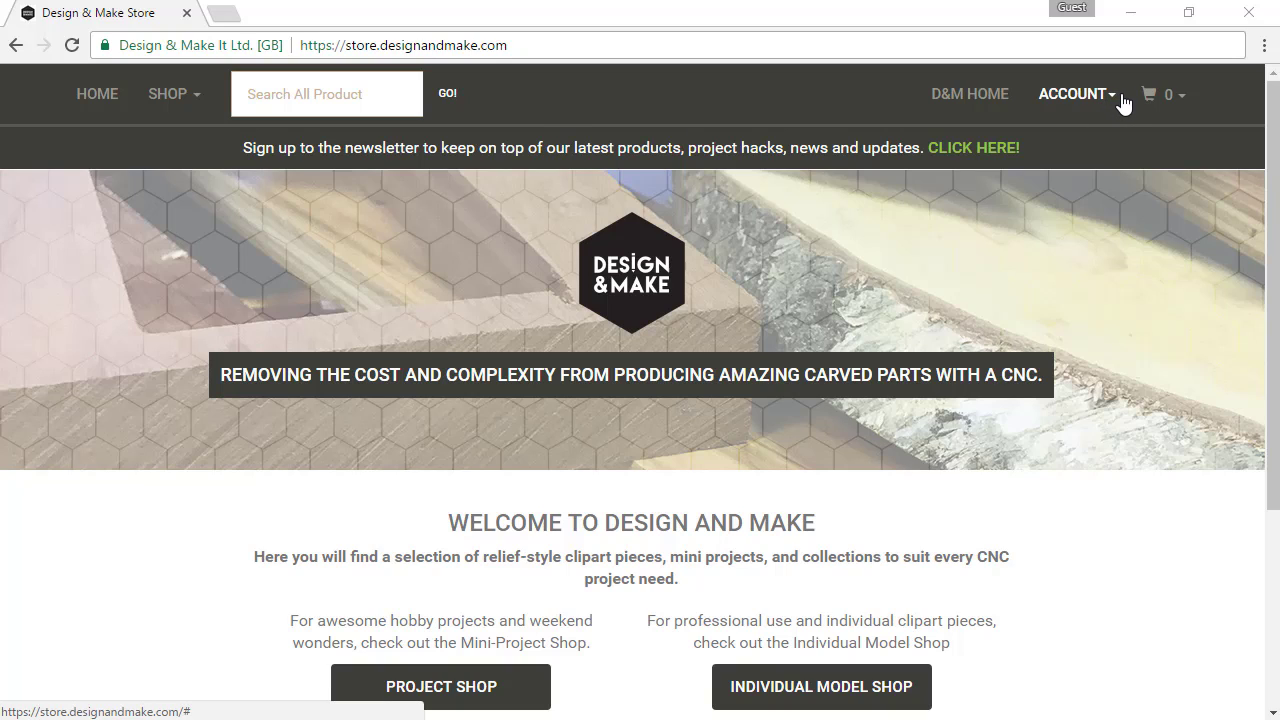
Step: Open the SIGN UP registration form from the ACCOUNT menu and view its File Type choices
left_click(1120, 103)
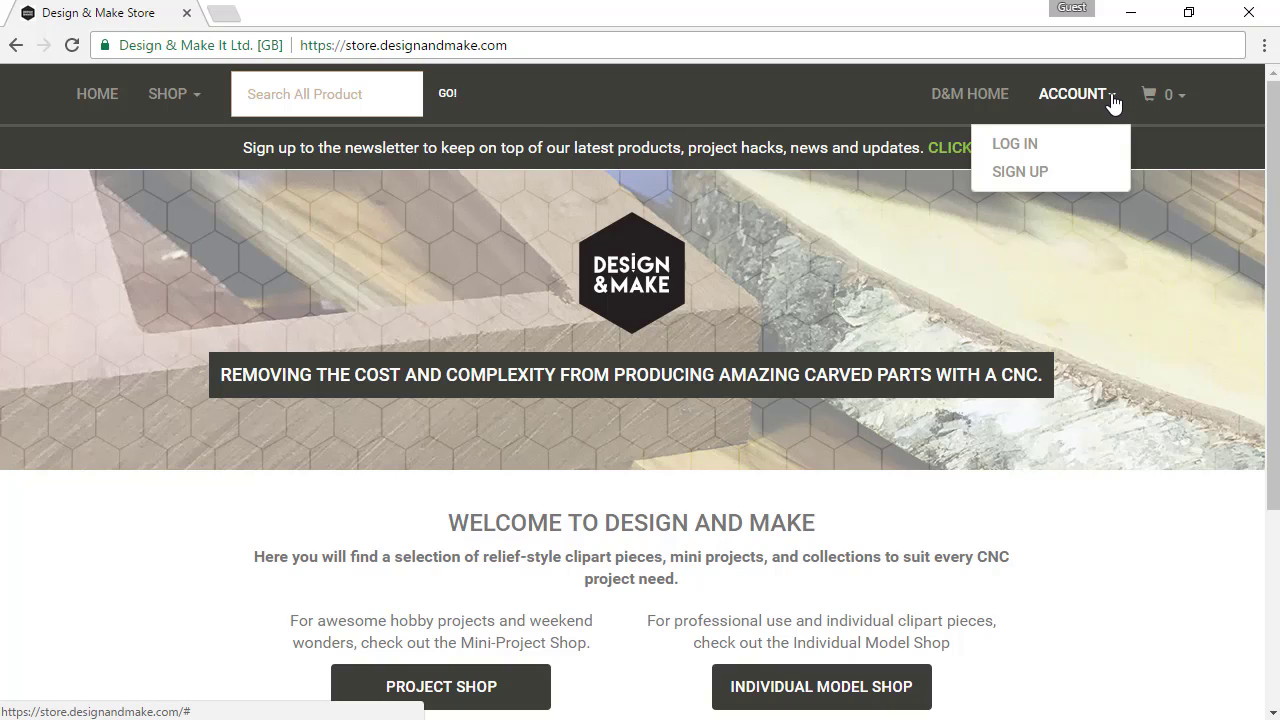
left_click(1007, 172)
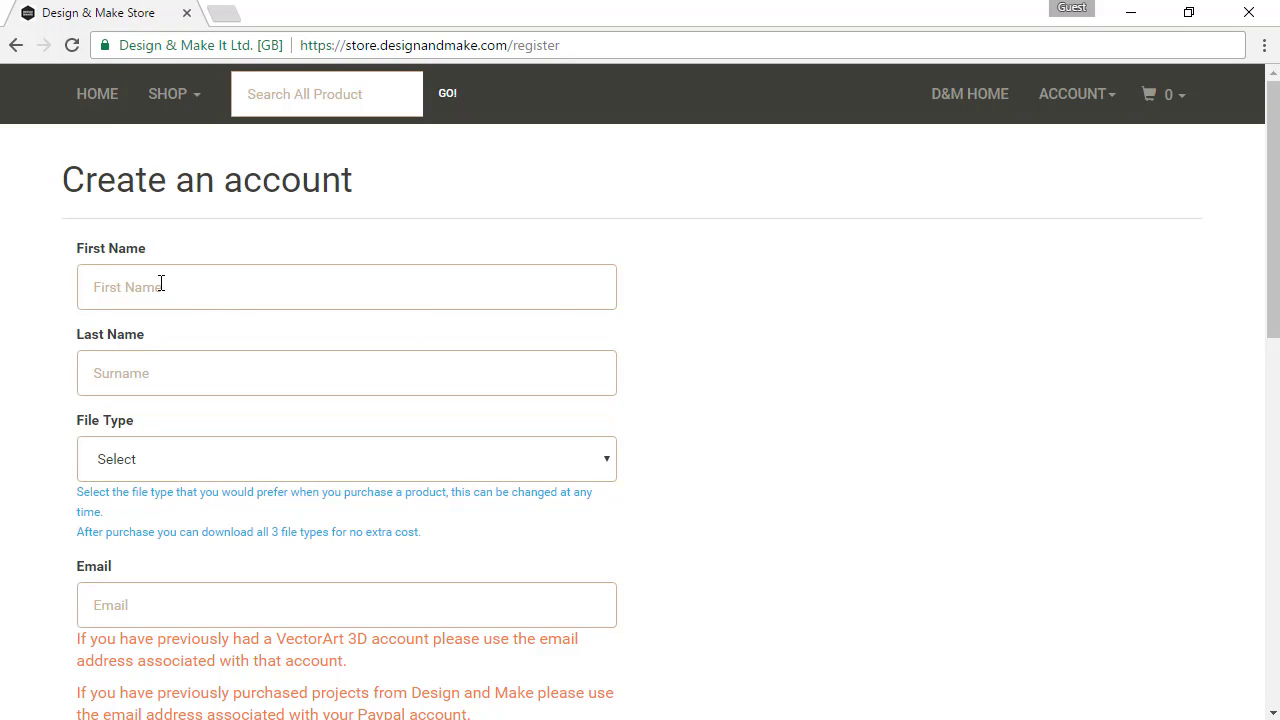
scroll(186, 374, "down", 2)
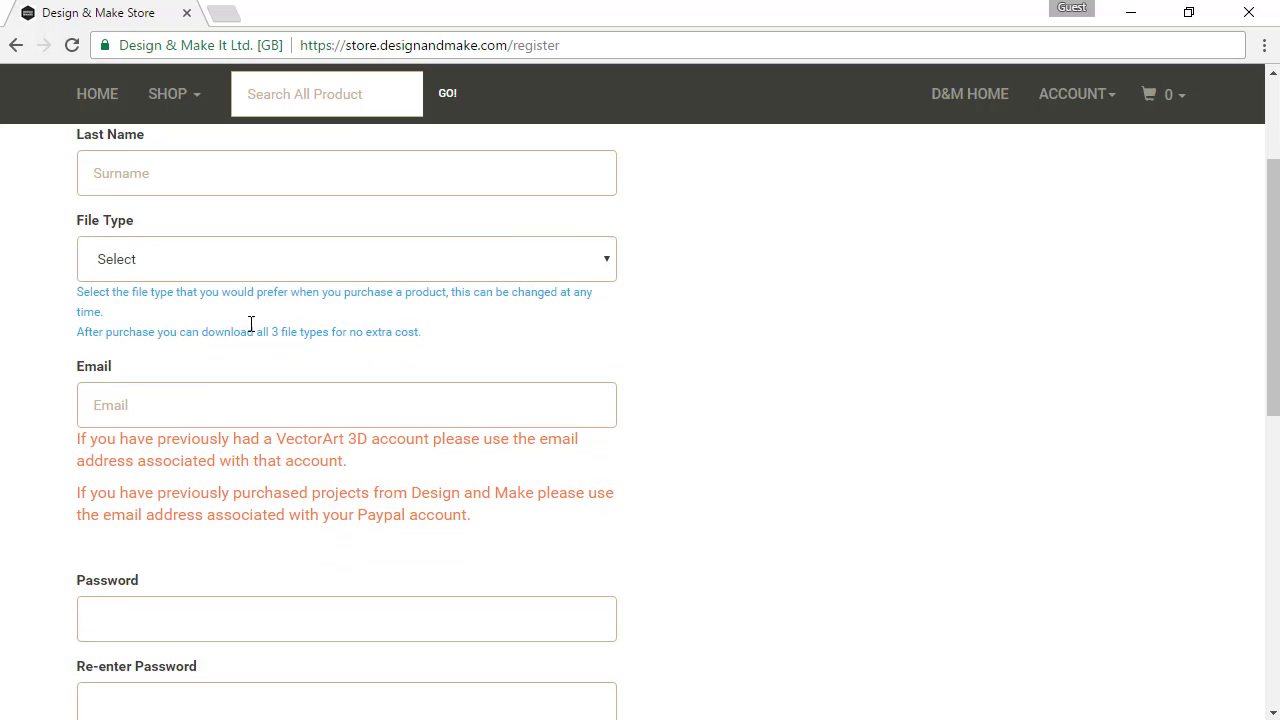
left_click(608, 268)
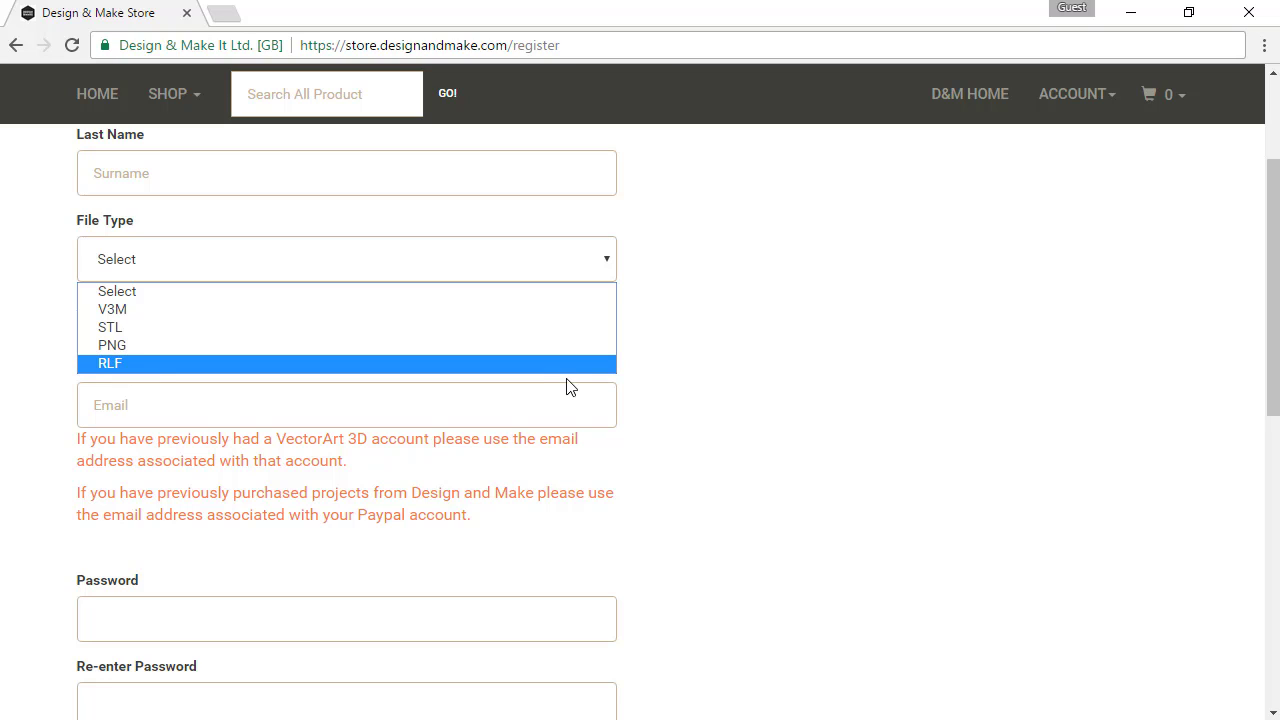
Step: Close the File Type dropdown without selecting any file type
left_click(827, 387)
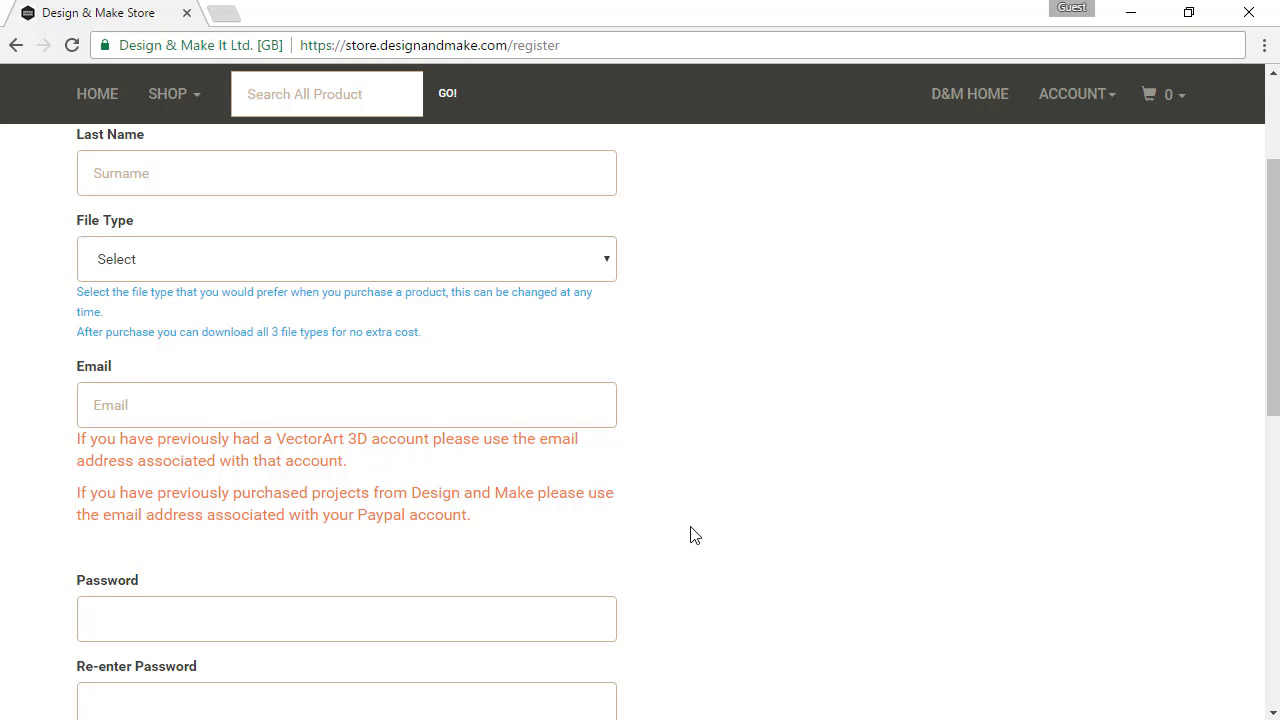
Step: Scroll through the remaining sign-up questions down to the SIGN UP button
scroll(692, 532, "down", 3)
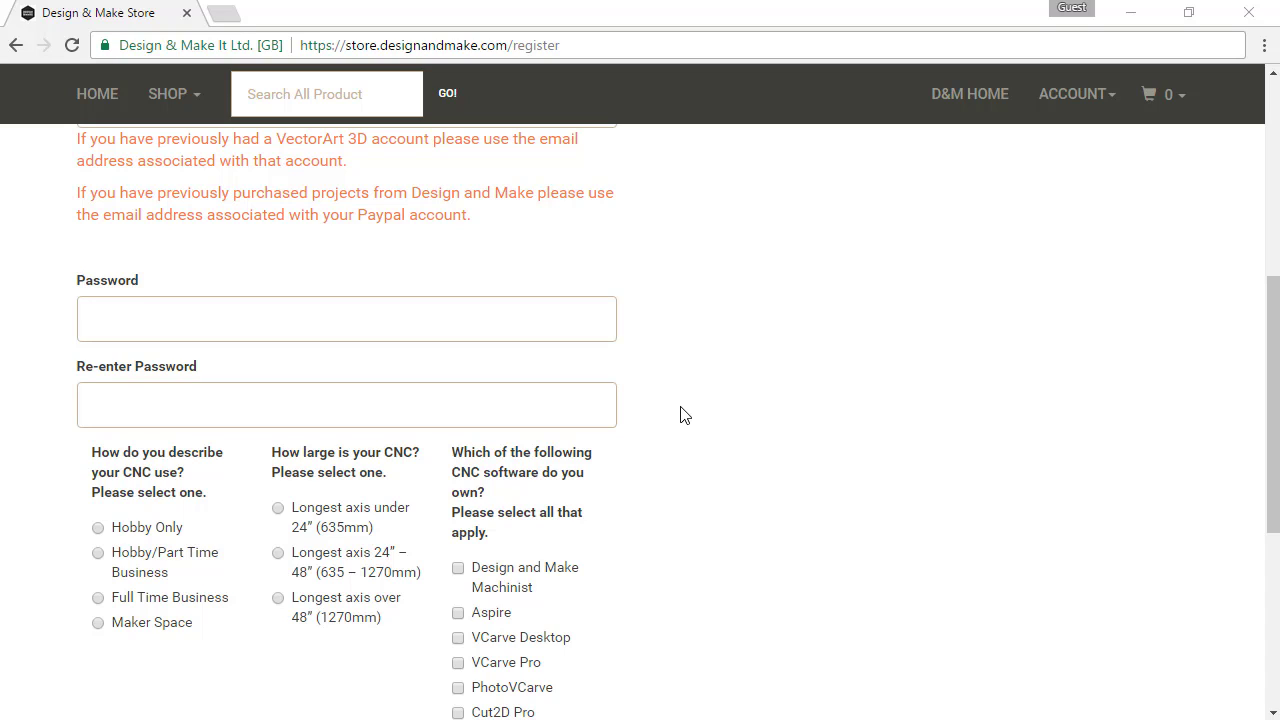
scroll(684, 415, "down", 2)
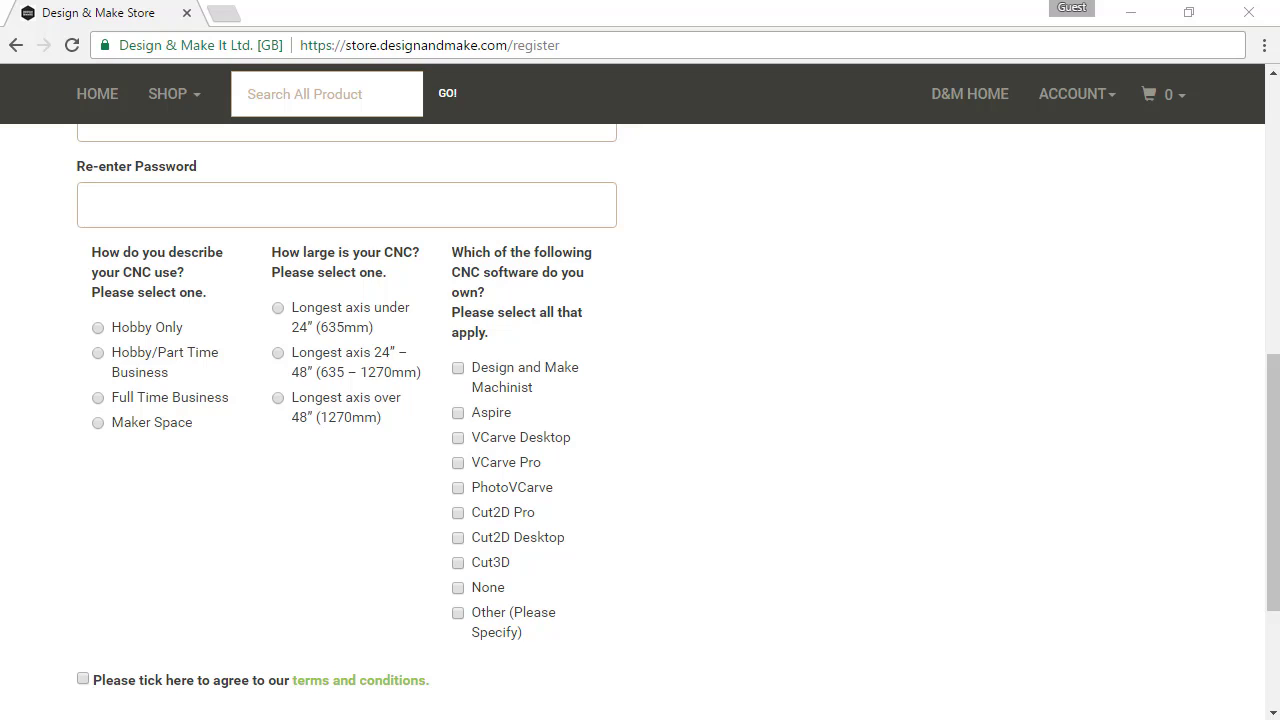
scroll(385, 688, "down", 1)
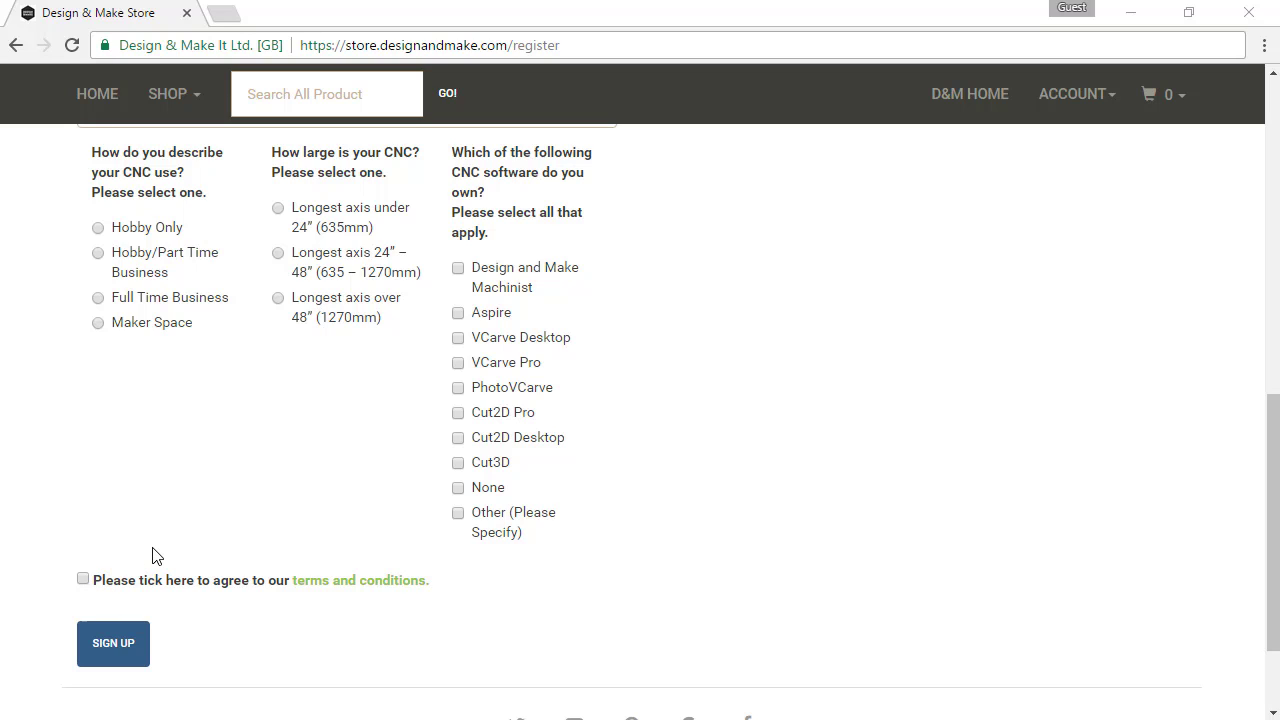
scroll(137, 660, "down", 1)
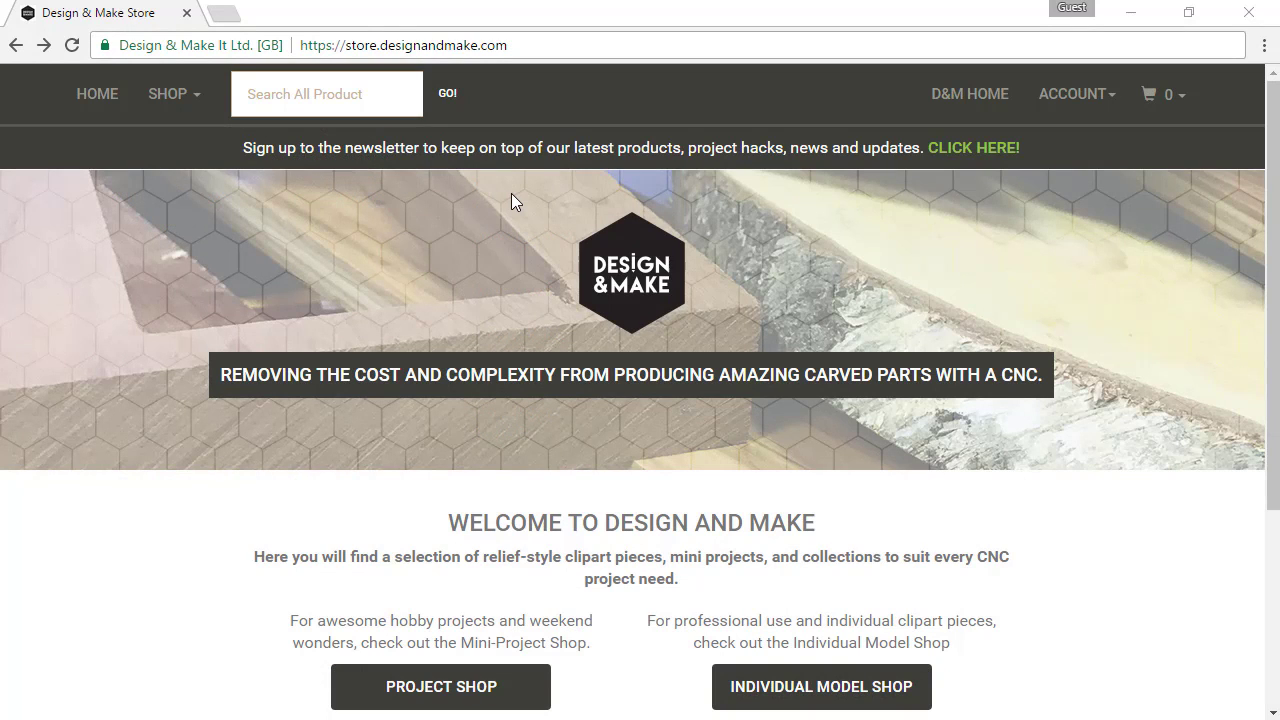
Step: Log in through ACCOUNT > LOG IN using the account's email and password
left_click(1112, 104)
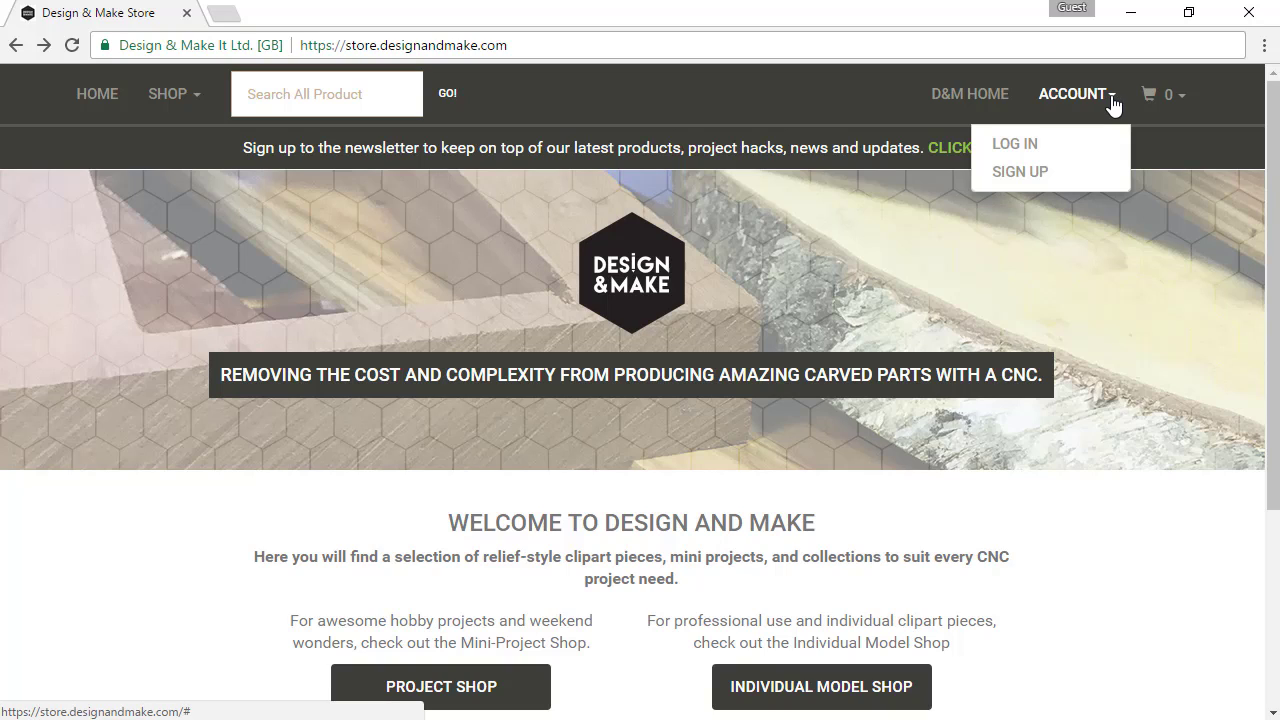
left_click(1034, 147)
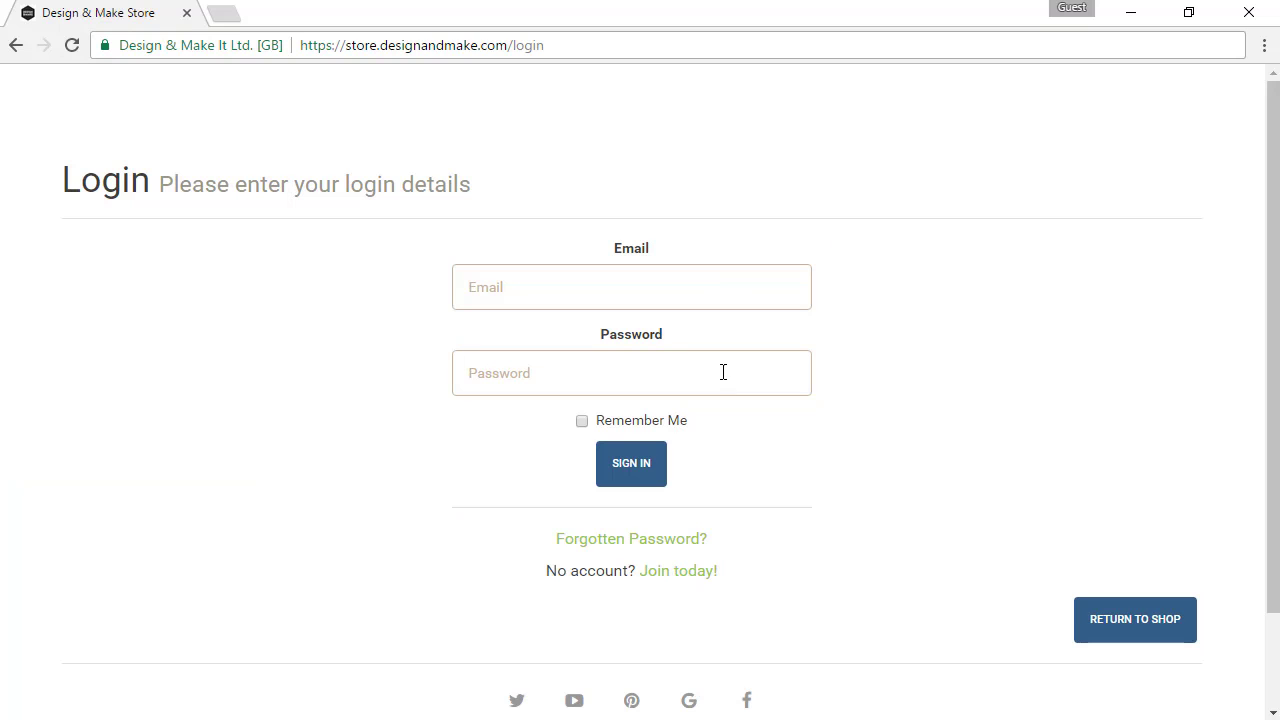
left_click(662, 472)
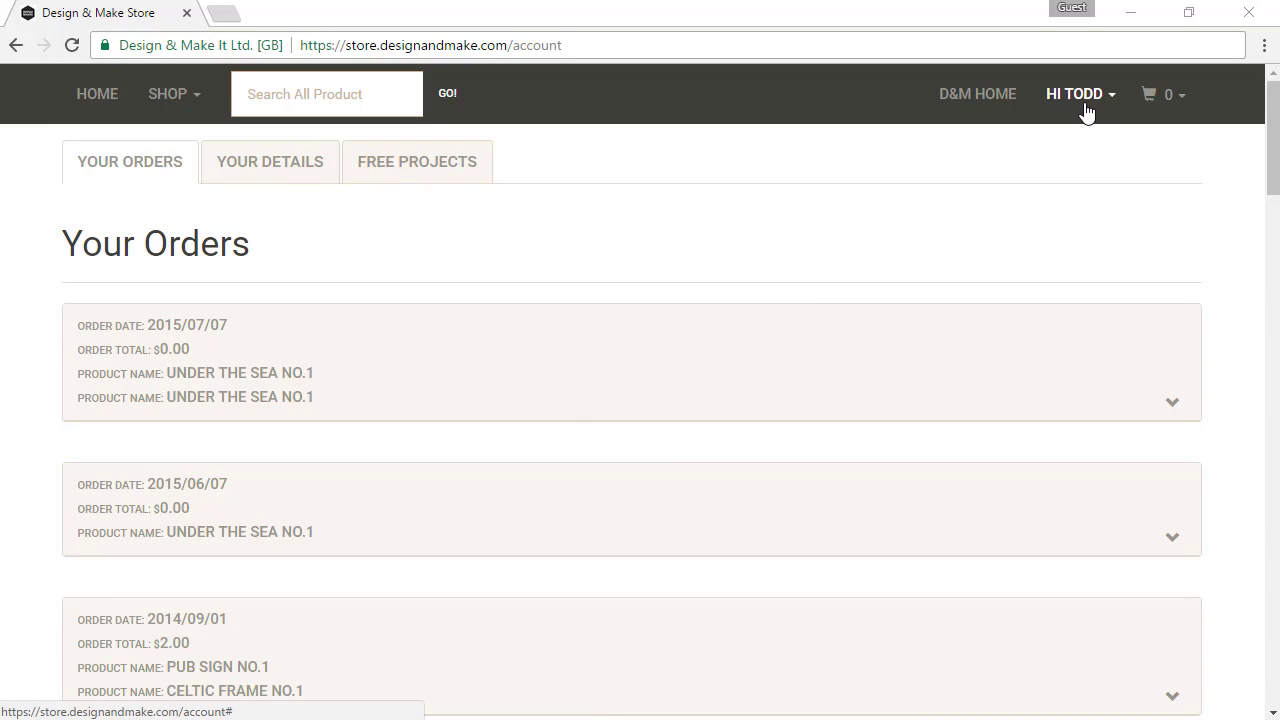
left_click(1114, 100)
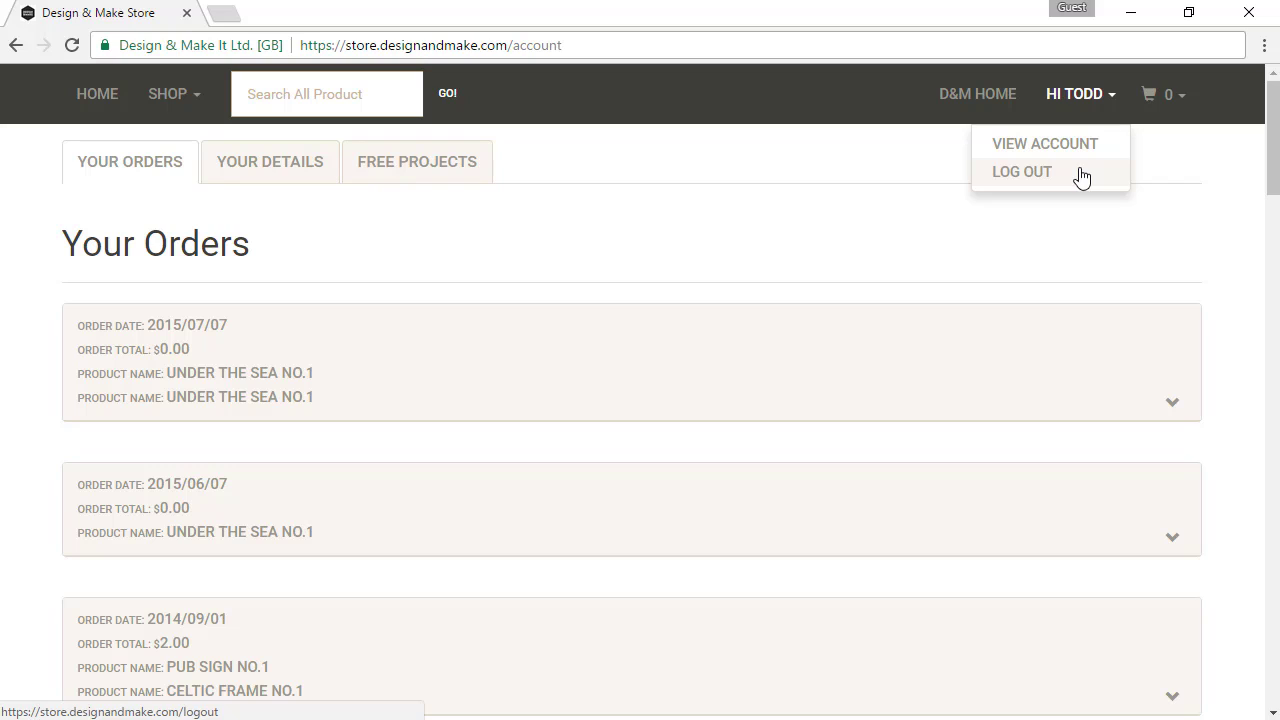
left_click(870, 164)
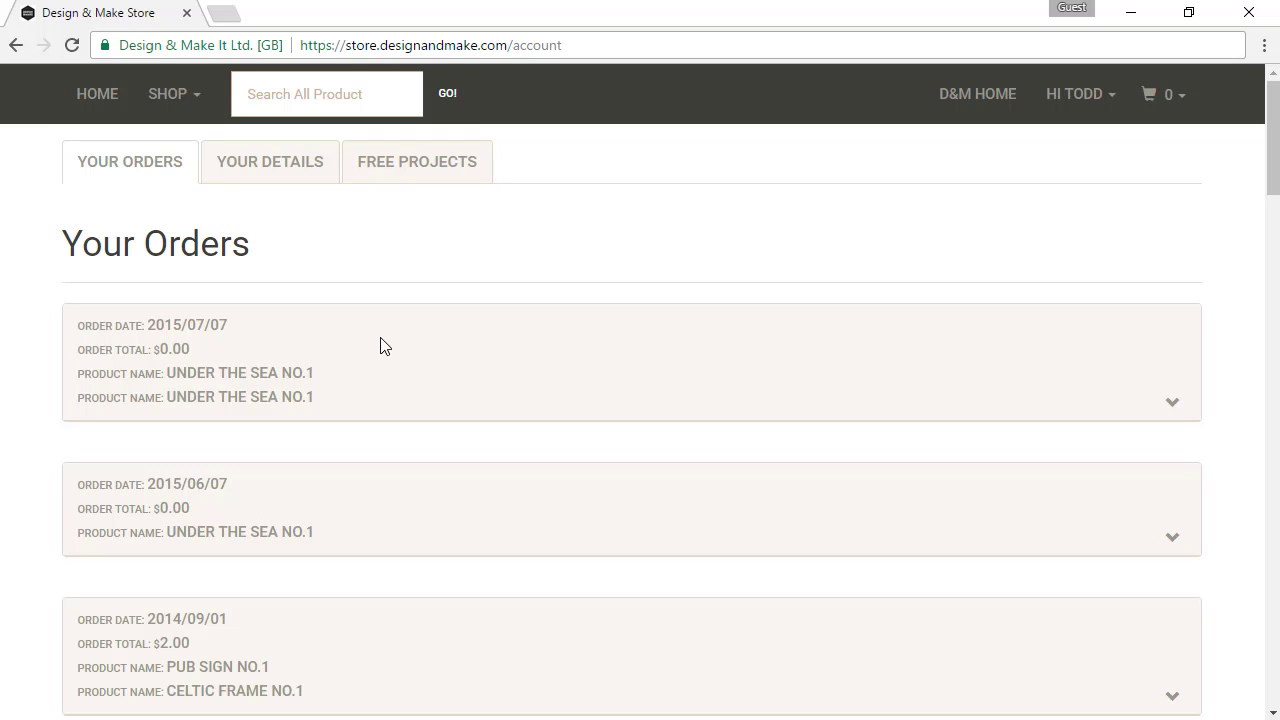
Step: Expand the Cougar Style A order and open its download page, keeping V3M as the file type
scroll(380, 346, "down", 8)
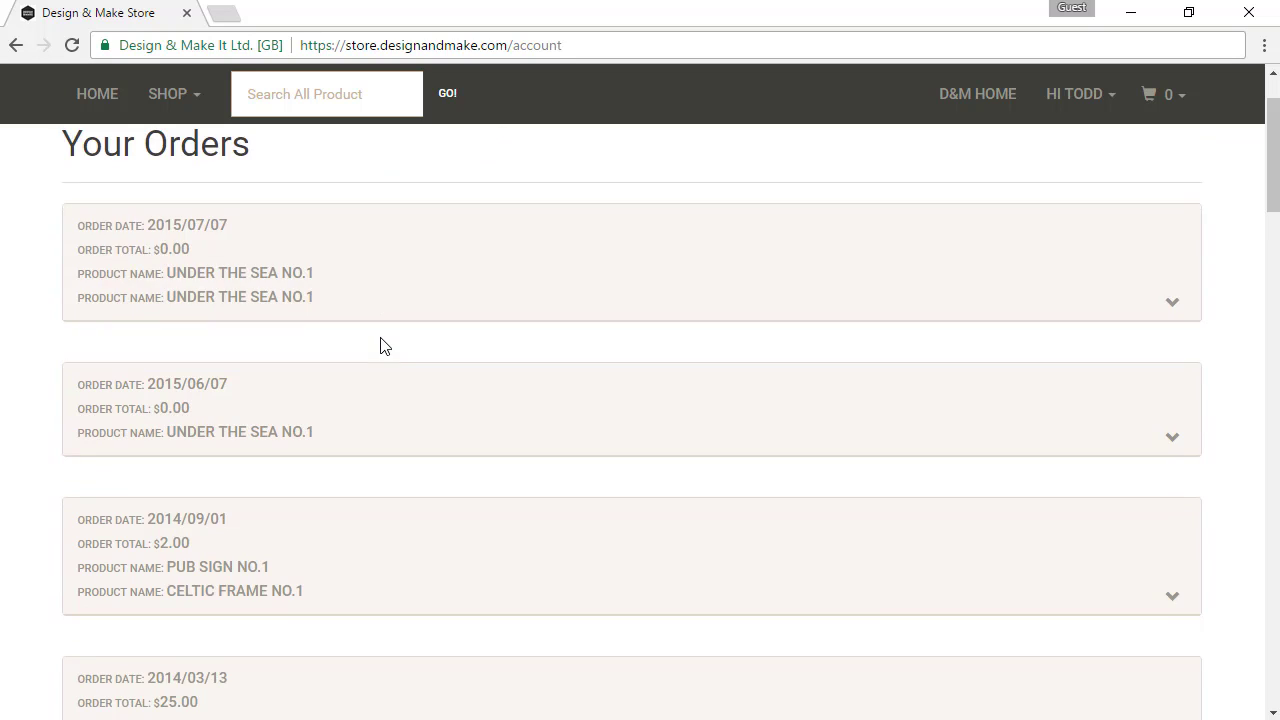
scroll(380, 346, "down", 2)
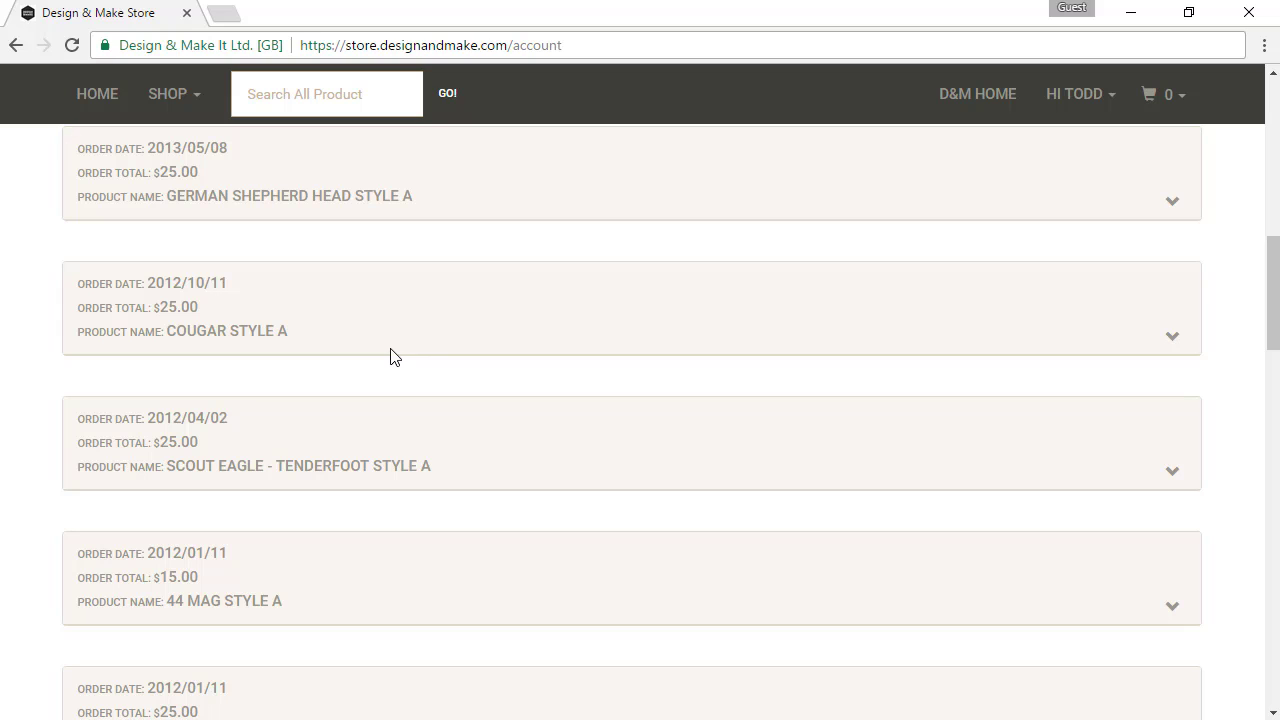
left_click(1173, 338)
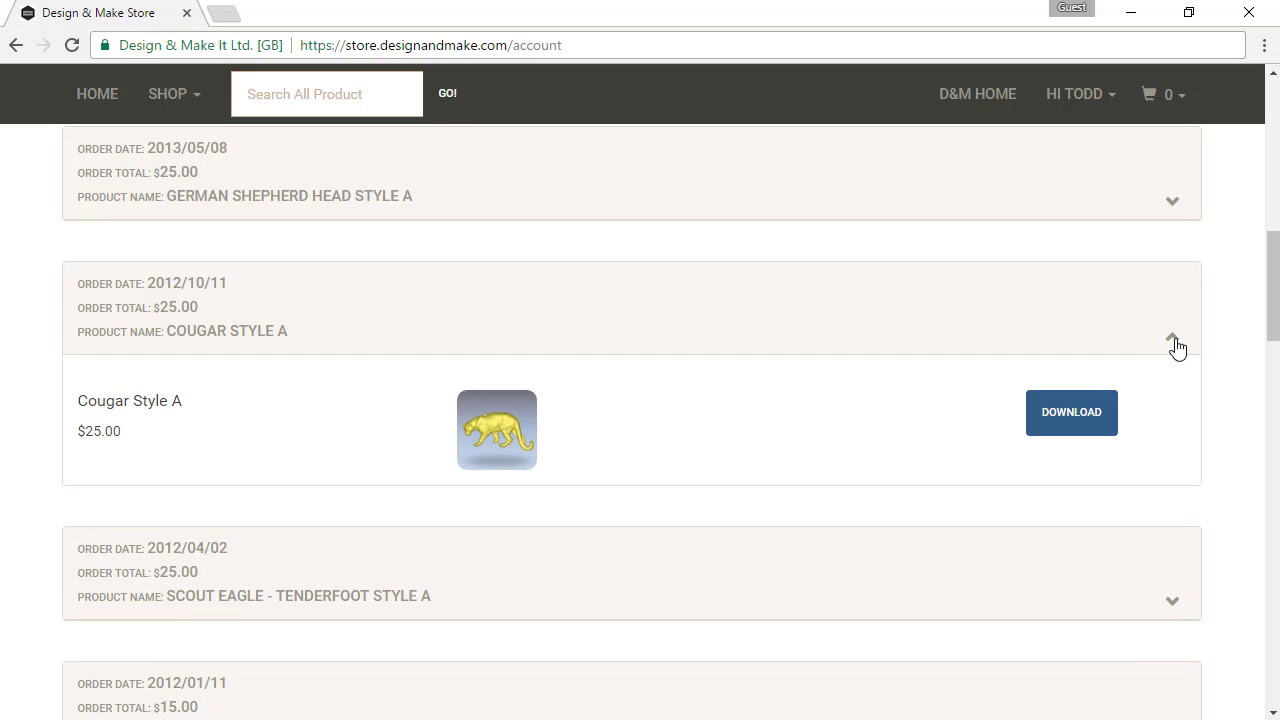
left_click(1073, 430)
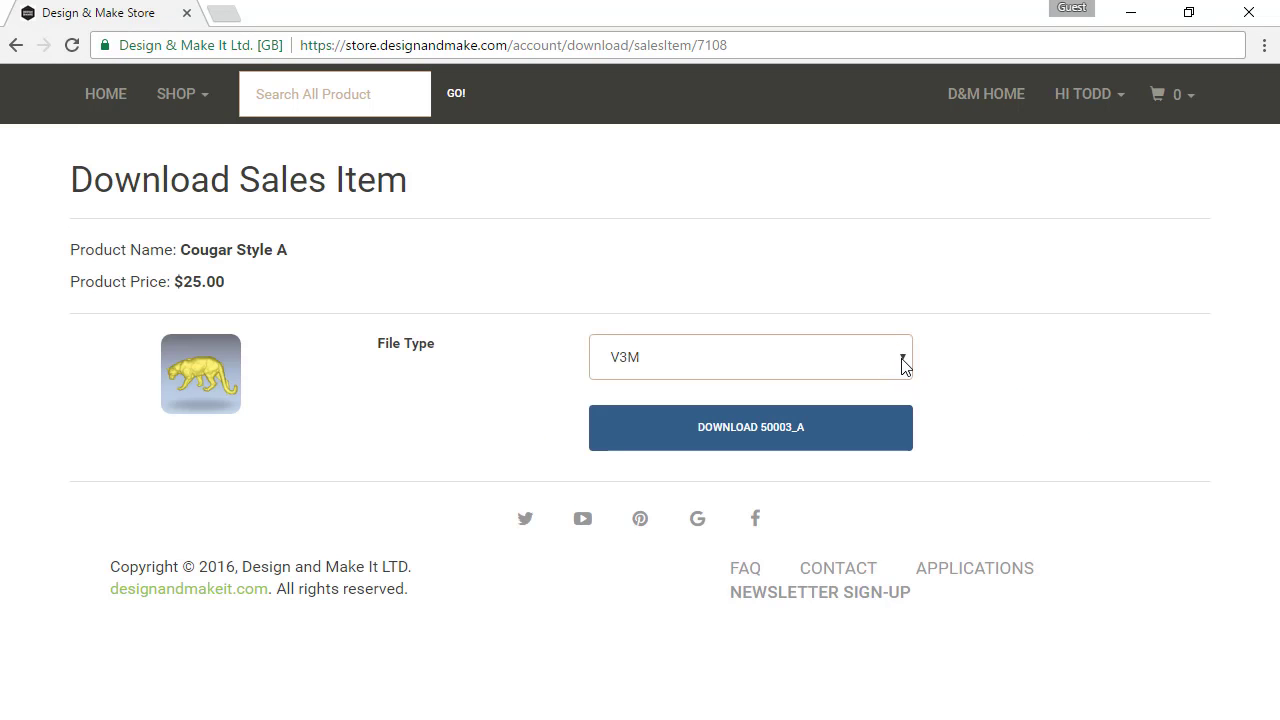
left_click(903, 362)
left_click(903, 362)
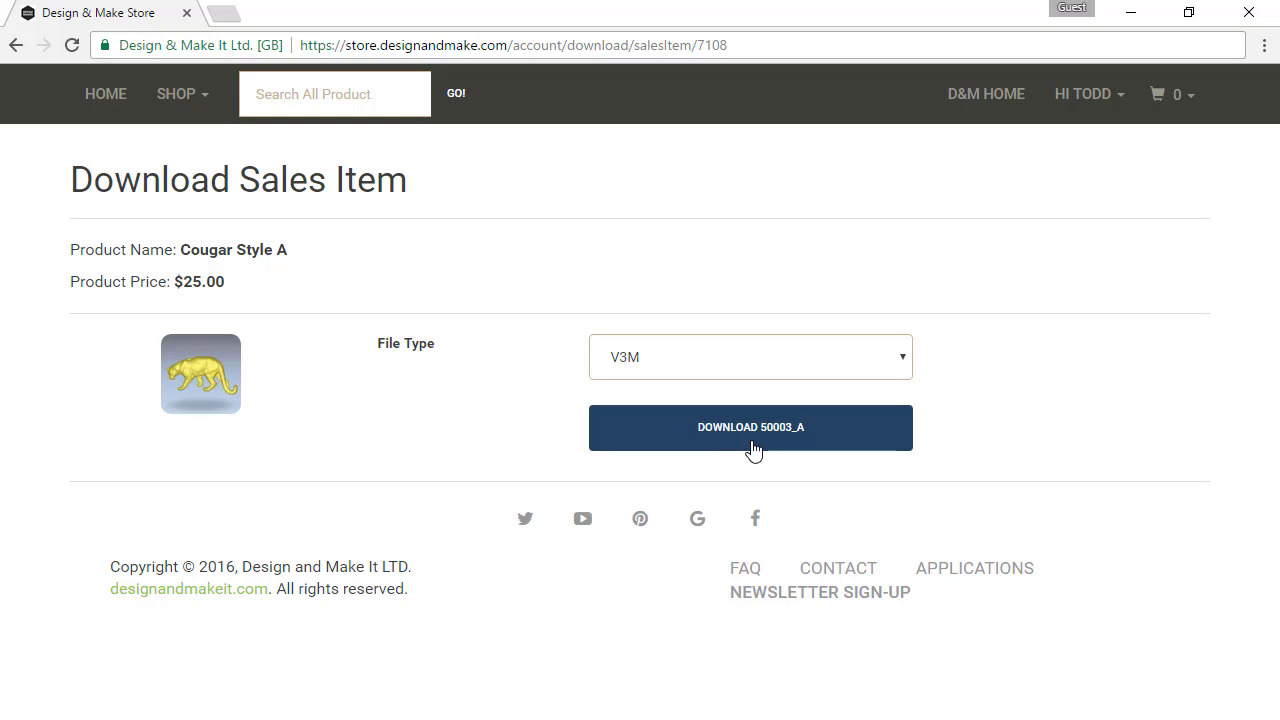
Step: Return to the account overview via VIEW ACCOUNT and show Your Details
left_click(1120, 100)
left_click(1092, 150)
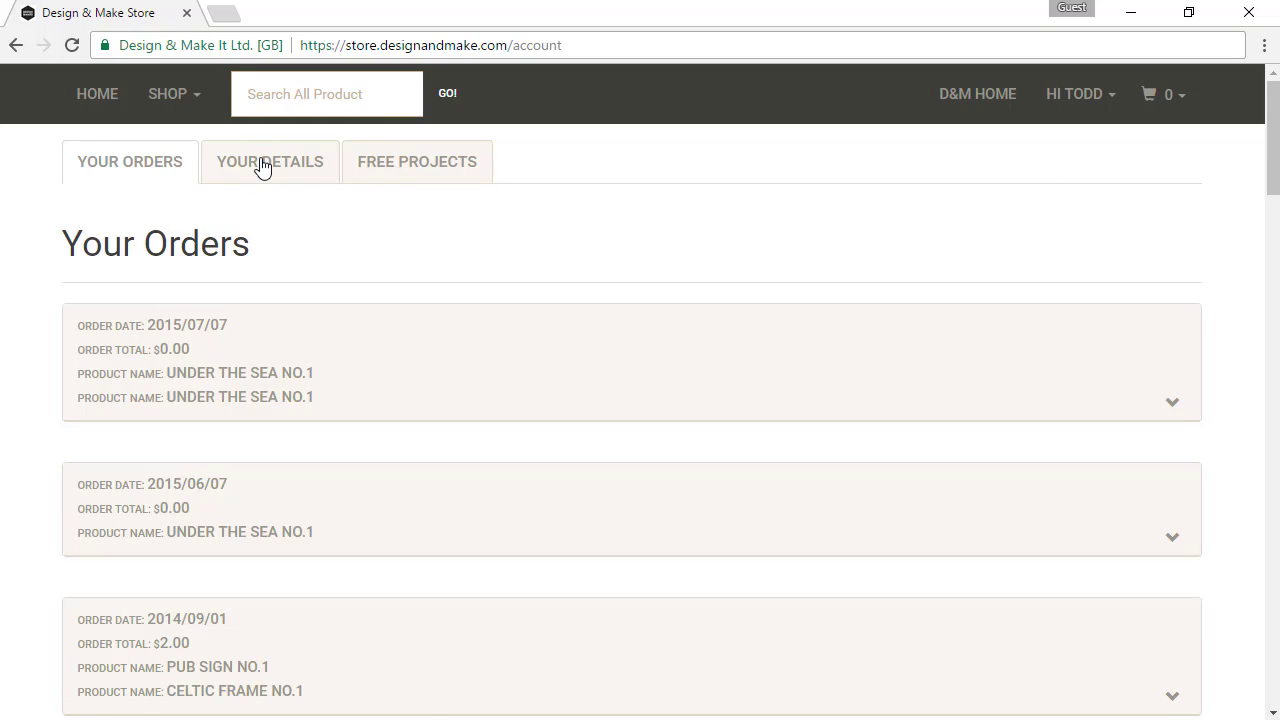
left_click(262, 167)
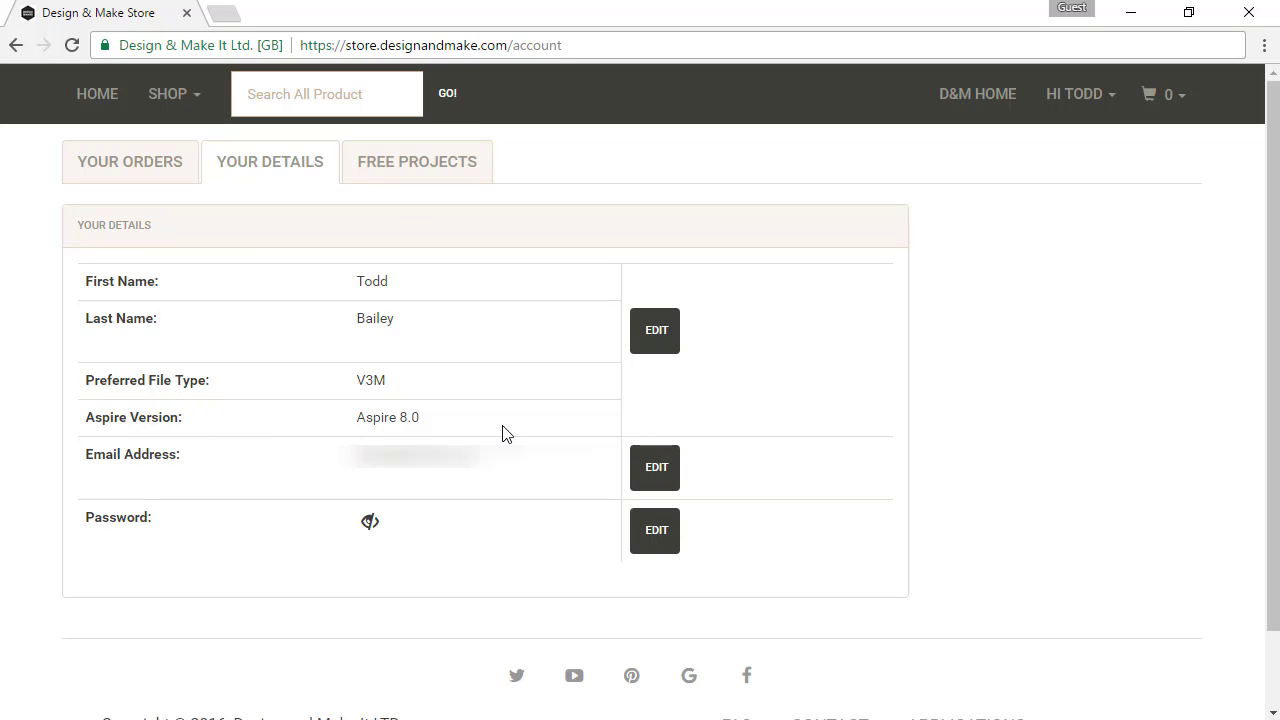
Step: Switch to the FREE PROJECTS tab listing three free sample projects
left_click(386, 174)
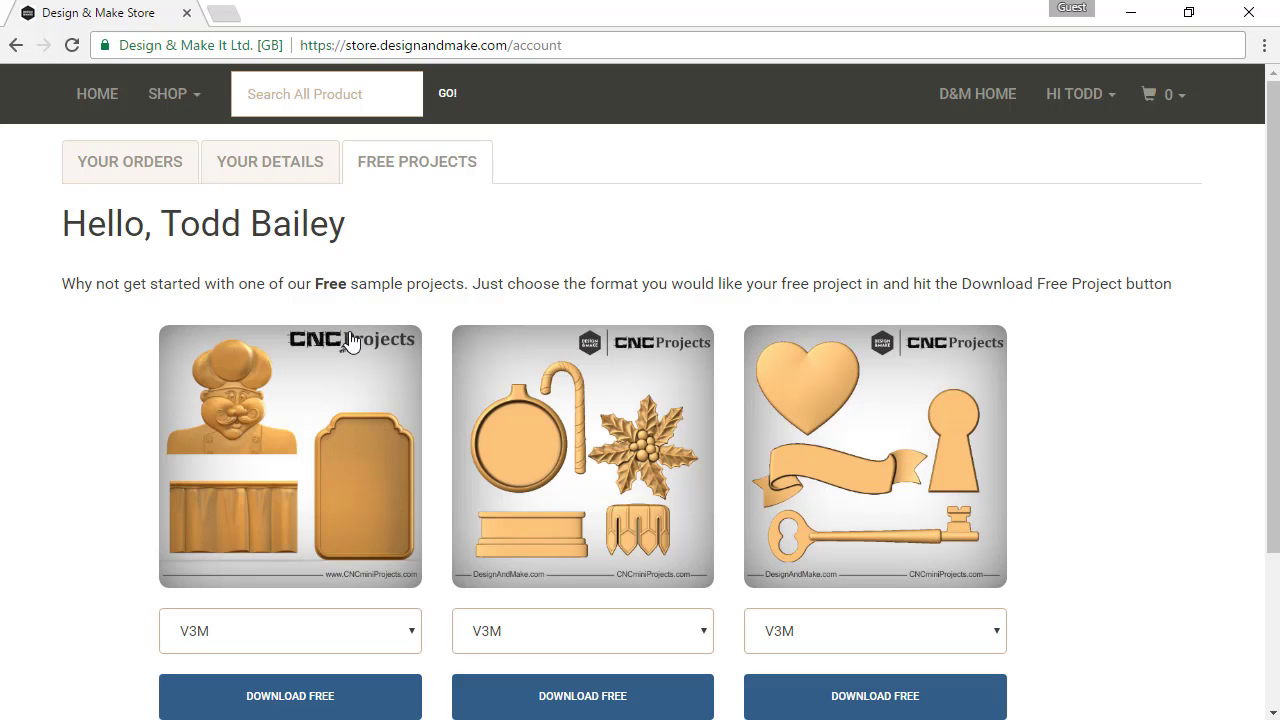
Step: Scroll through the three free V3M sample project downloads and back up
scroll(603, 440, "down", 3)
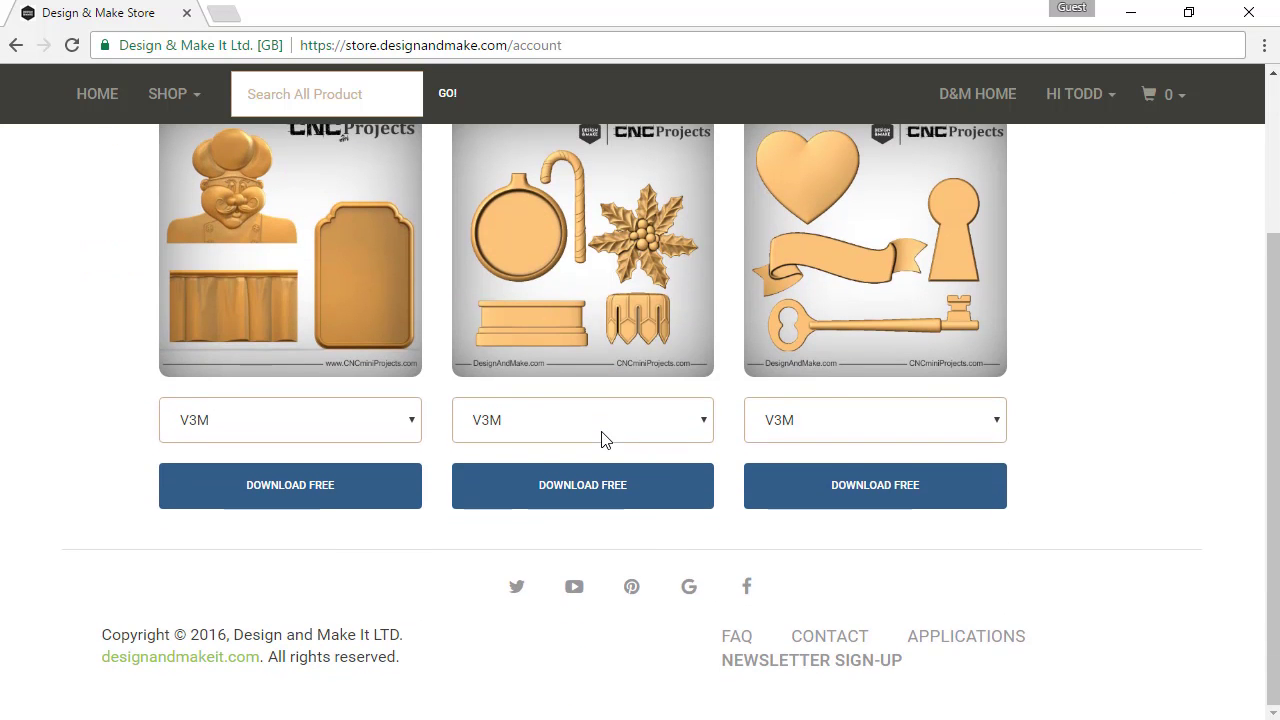
scroll(601, 435, "up", 3)
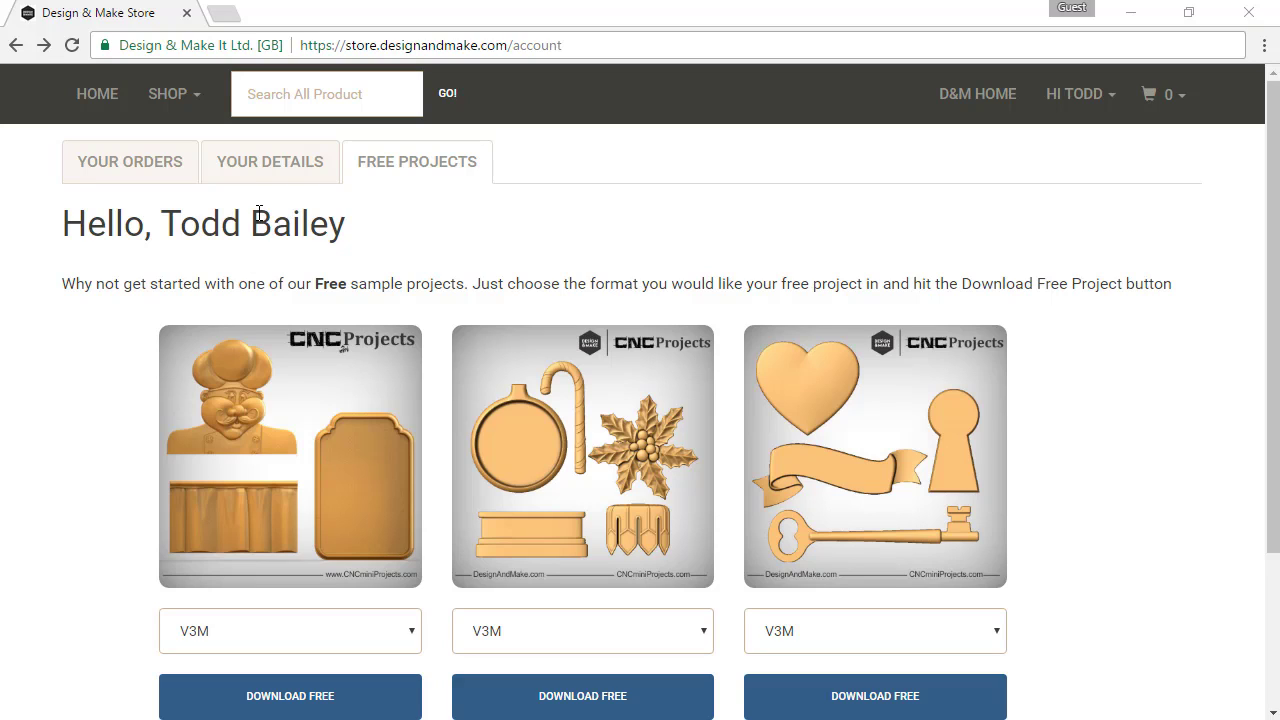
Step: Search the store for 'Horse' and browse the 41 matching products
left_click(270, 94)
type("Horse")
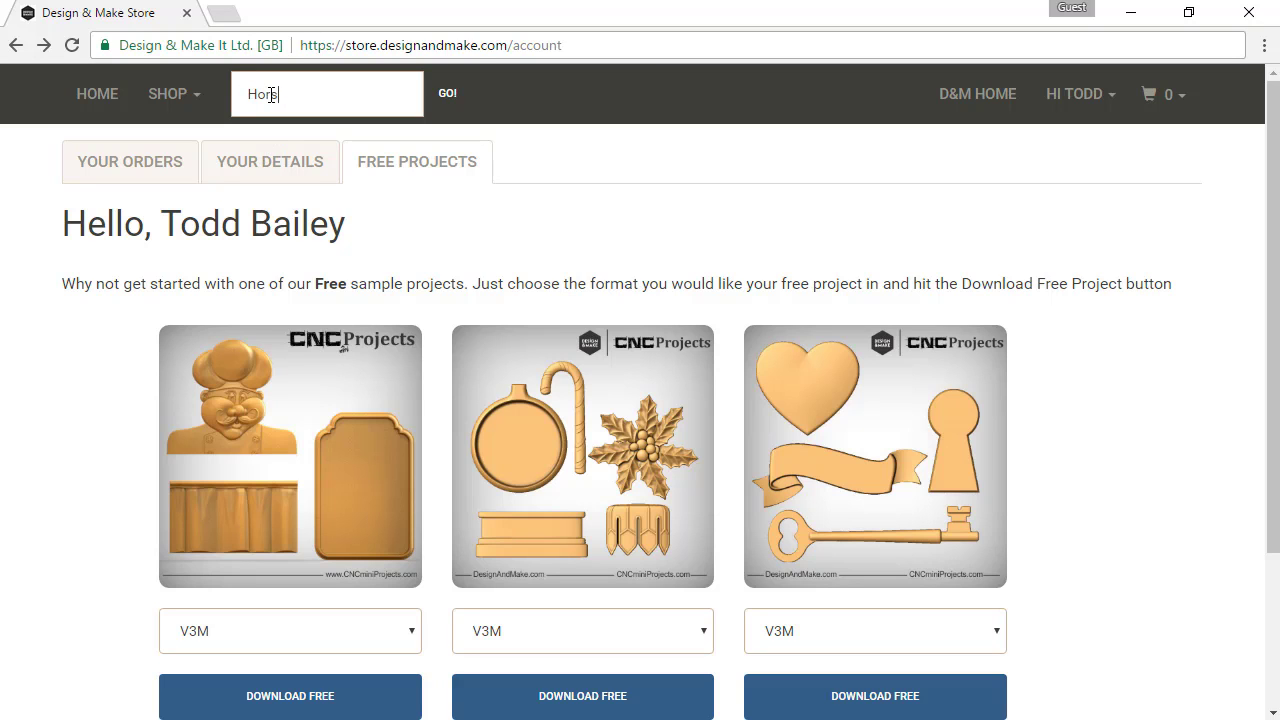
key("Return")
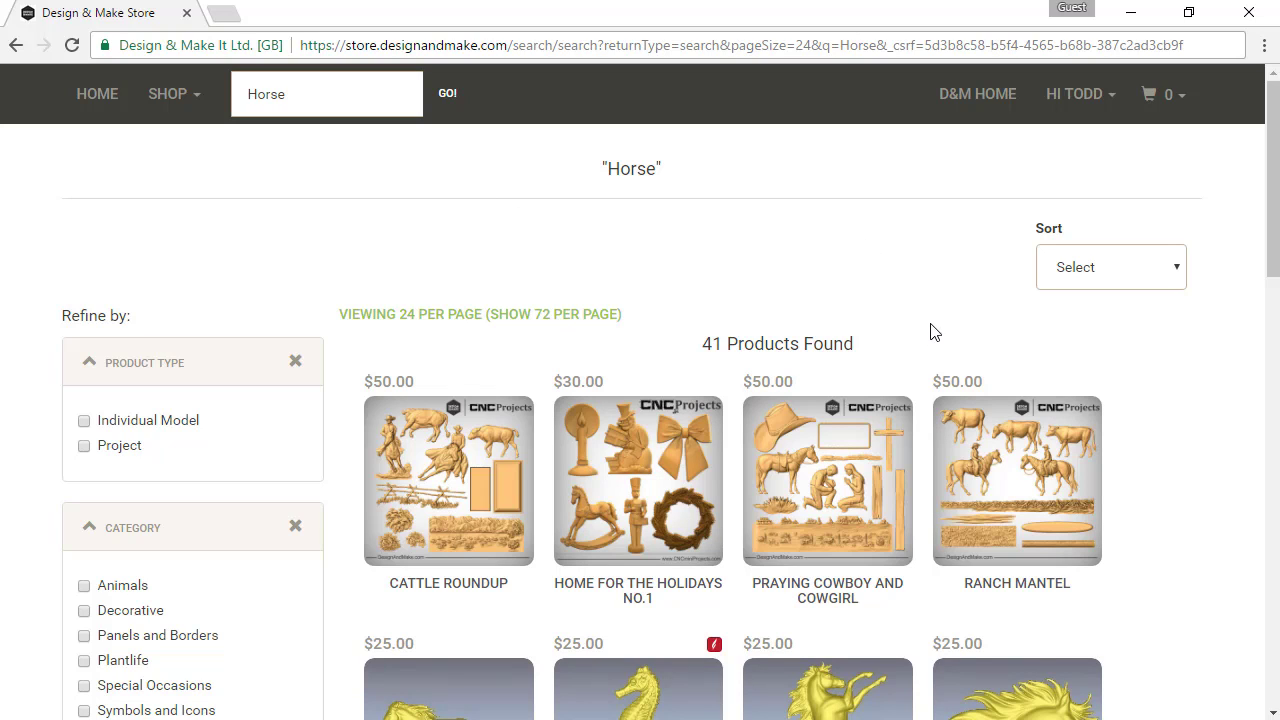
scroll(1194, 483, "down", 2)
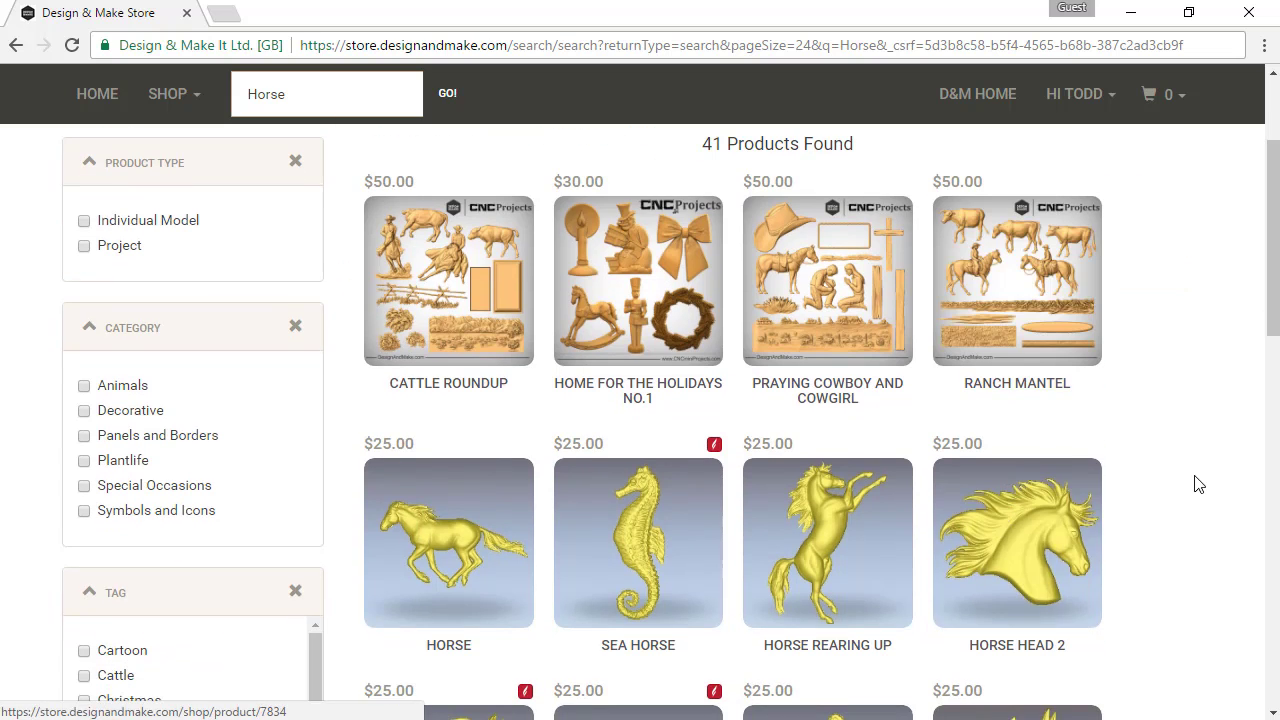
left_click(1072, 544)
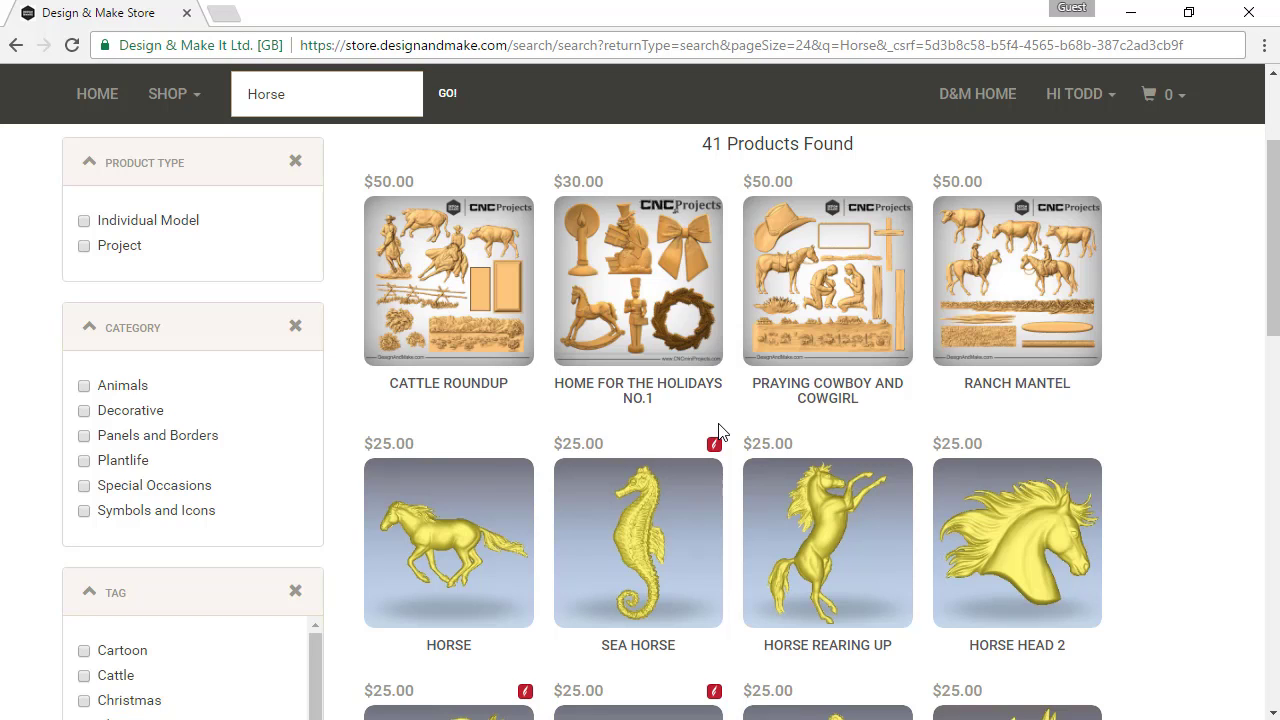
scroll(718, 432, "up", 1)
Step: Search for 'Celtic' and open the already-purchased Celtic Frame No.1 product page
left_click_drag(302, 101, 215, 116)
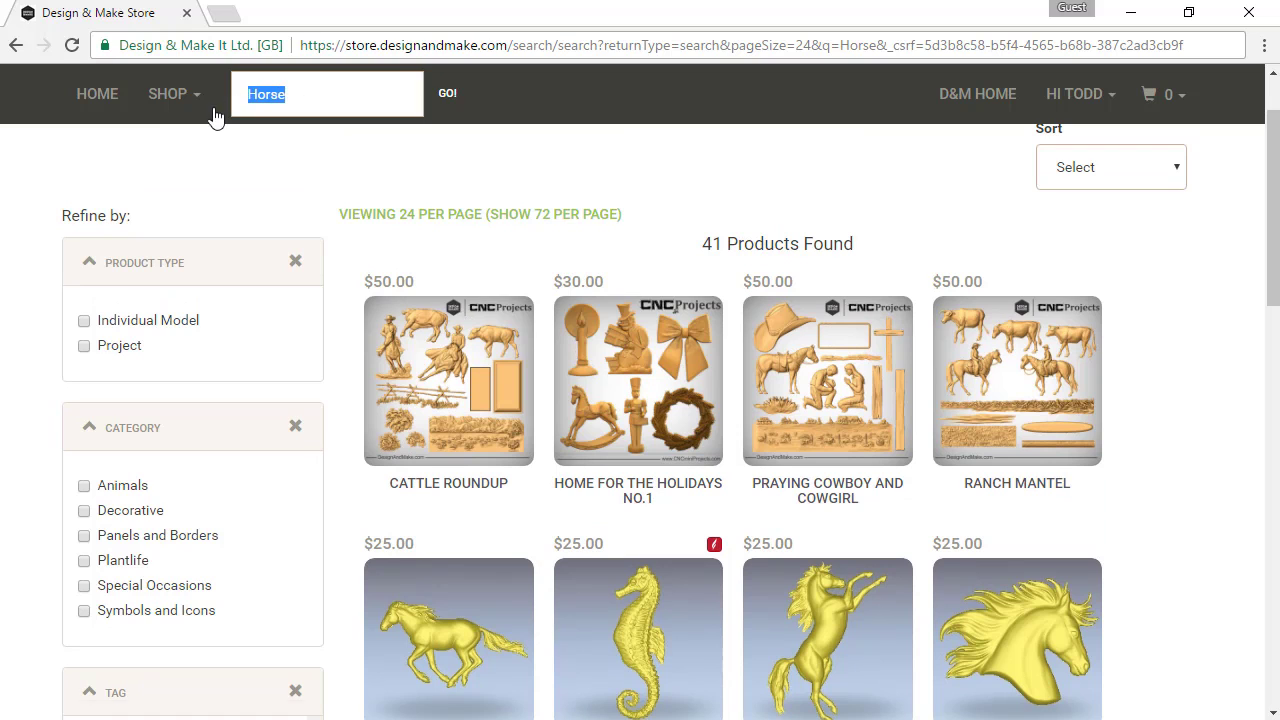
type("Celtic")
key("Return")
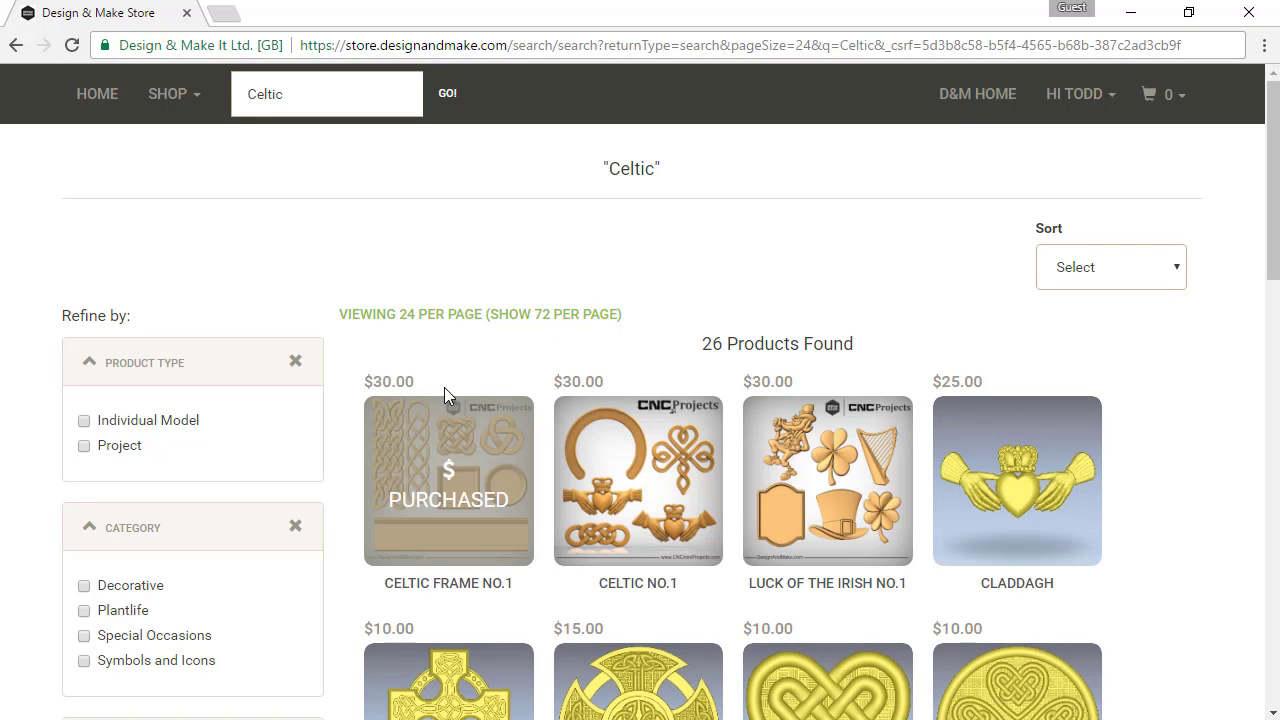
left_click(456, 470)
scroll(456, 468, "down", 3)
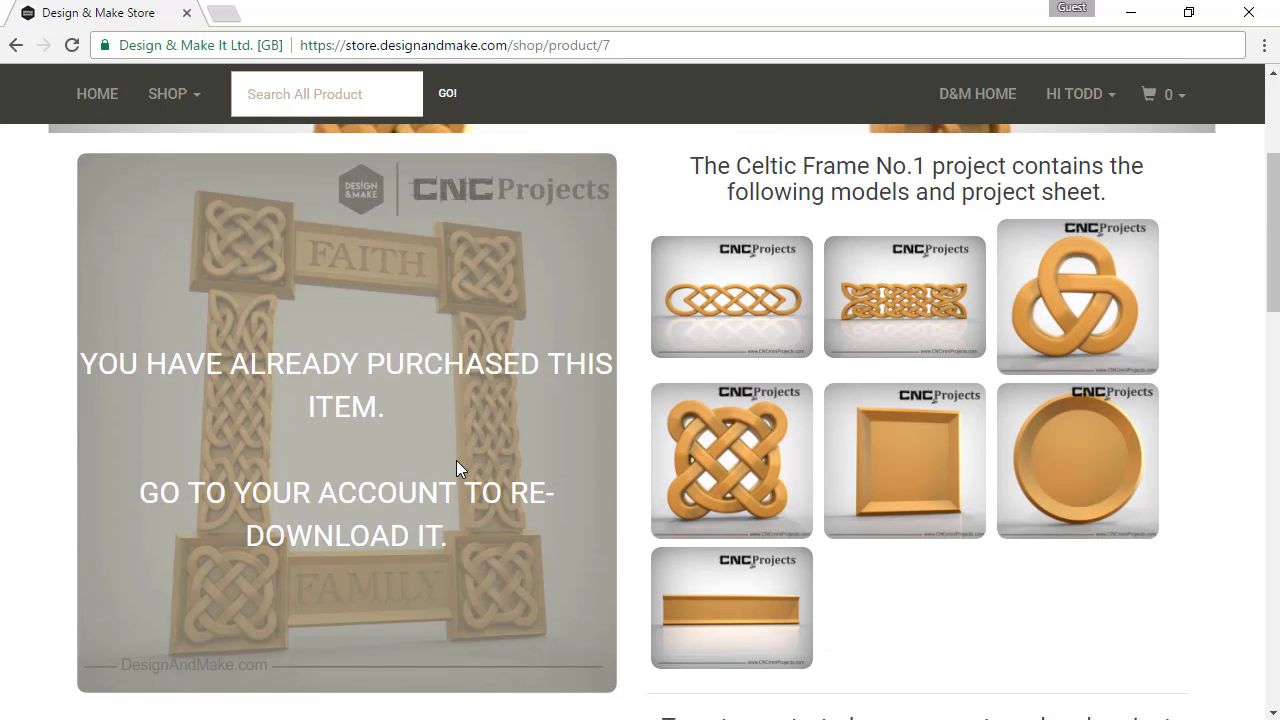